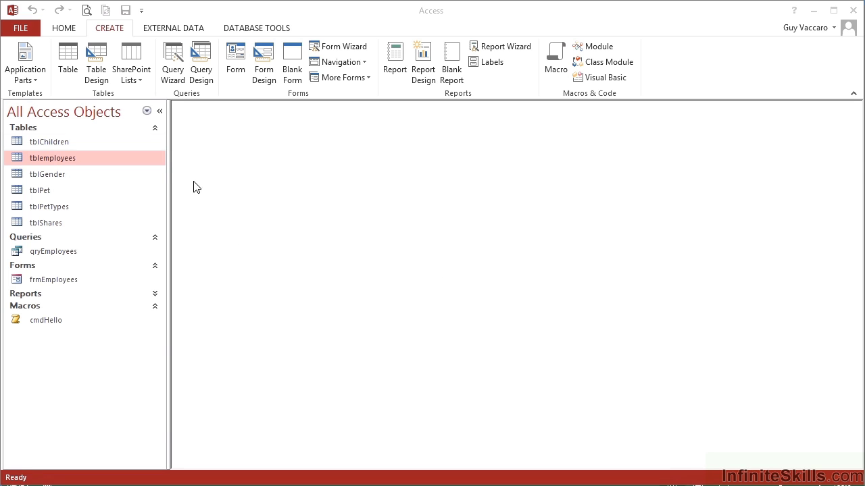
Start a new crosstab query with the Crosstab Query Wizard, using the tblemployees table as its source.
{"action": "left_click", "coordinate": [112, 33]}
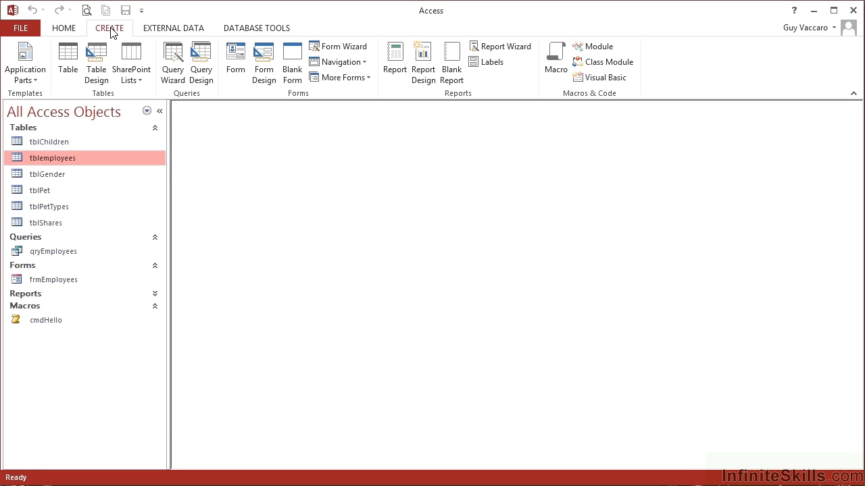
{"action": "left_click", "coordinate": [180, 80]}
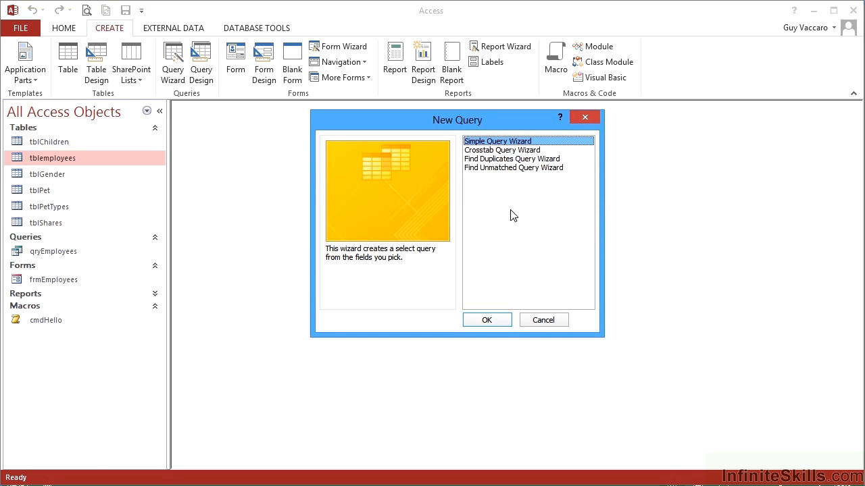
{"action": "left_click", "coordinate": [504, 152]}
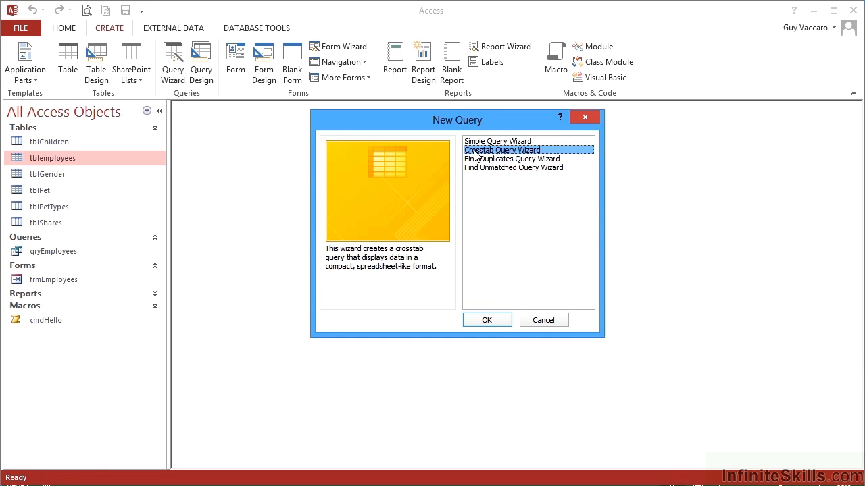
{"action": "left_click", "coordinate": [486, 321]}
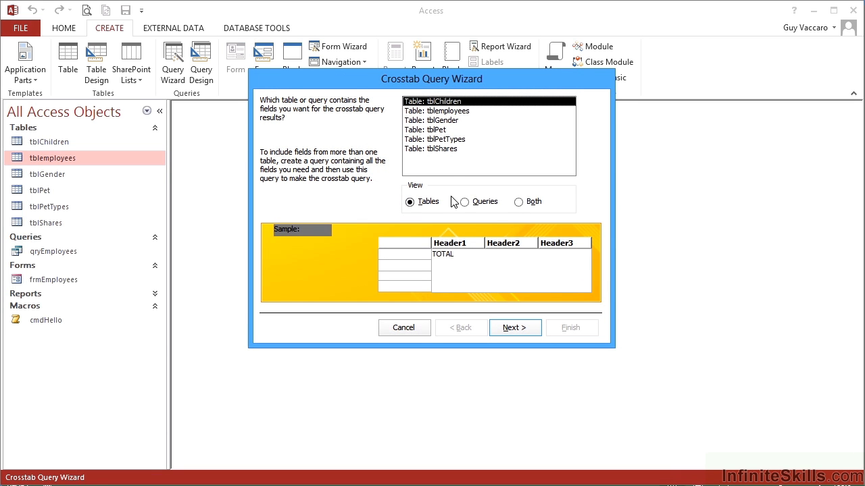
{"action": "left_click", "coordinate": [449, 112]}
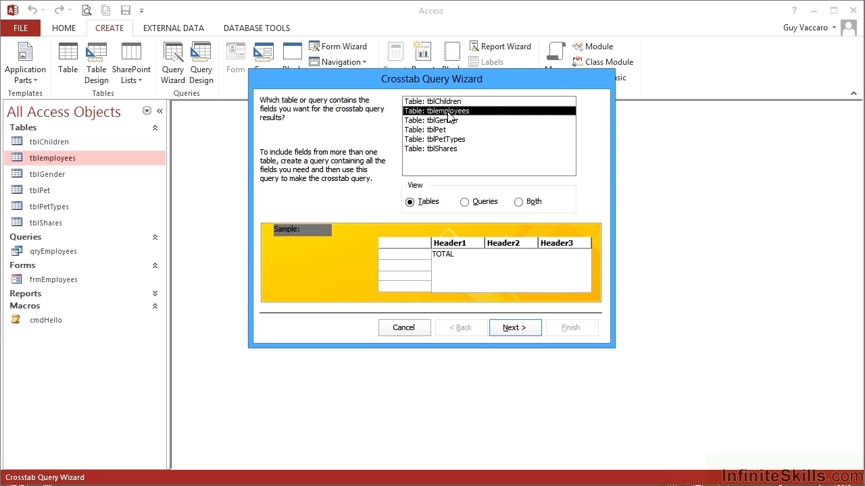
{"action": "left_click", "coordinate": [465, 202]}
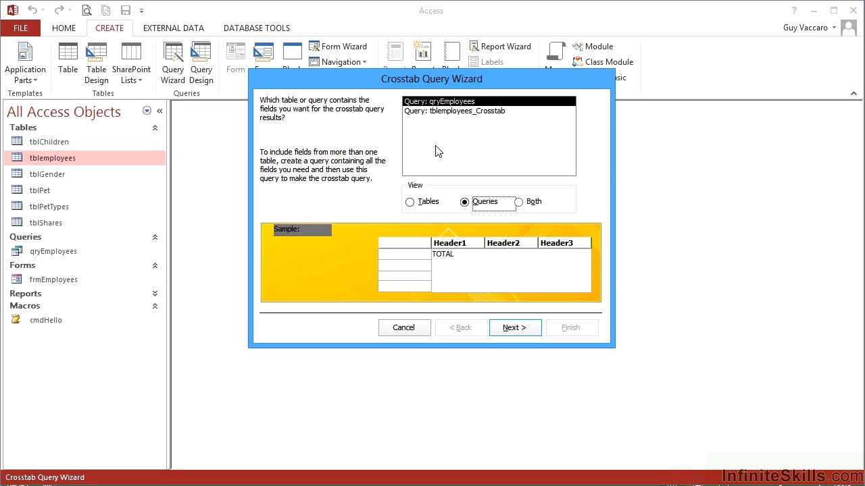
{"action": "left_click", "coordinate": [410, 204]}
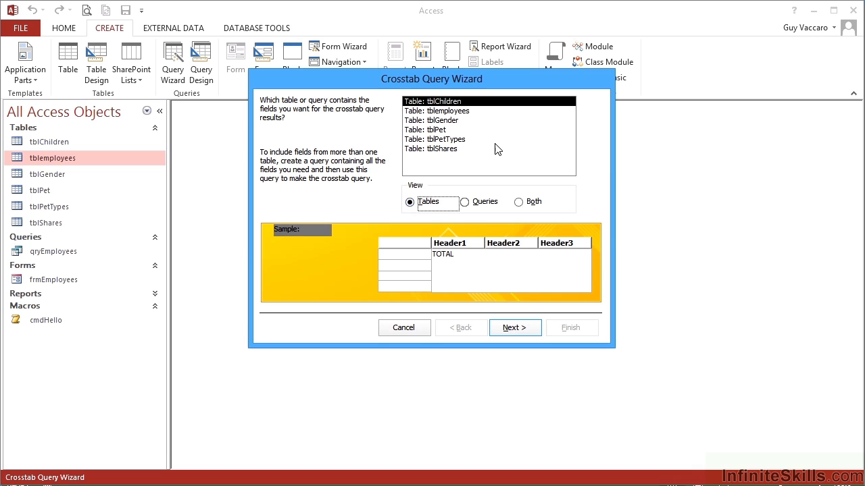
{"action": "left_click", "coordinate": [450, 113]}
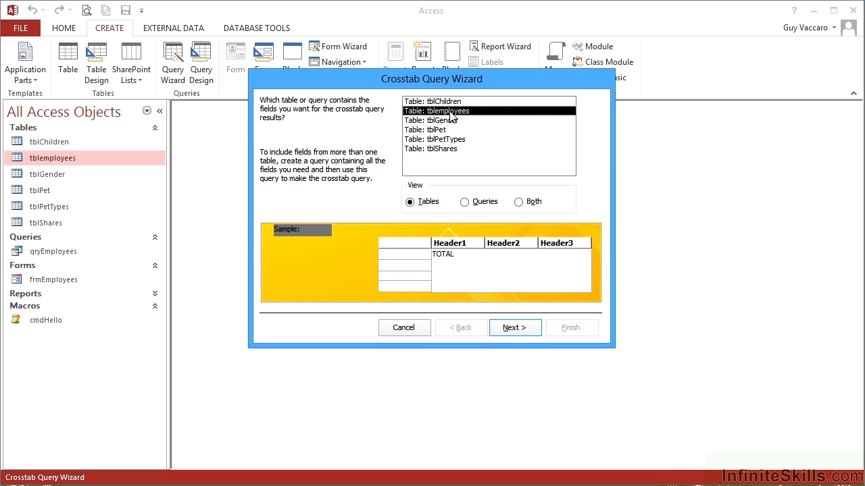
{"action": "left_click", "coordinate": [513, 330]}
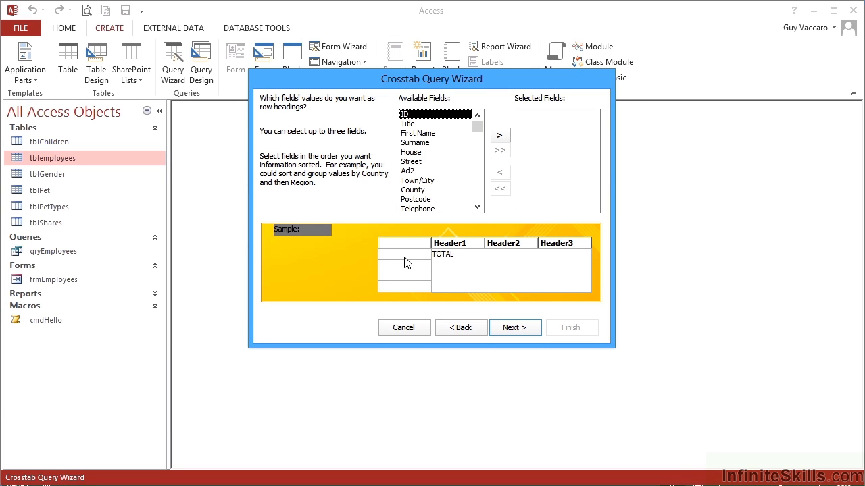
Use the Department field as the row headings of the crosstab query.
{"action": "left_click", "coordinate": [477, 207]}
{"action": "left_click", "coordinate": [477, 207]}
{"action": "left_click", "coordinate": [477, 207]}
{"action": "left_click", "coordinate": [477, 207]}
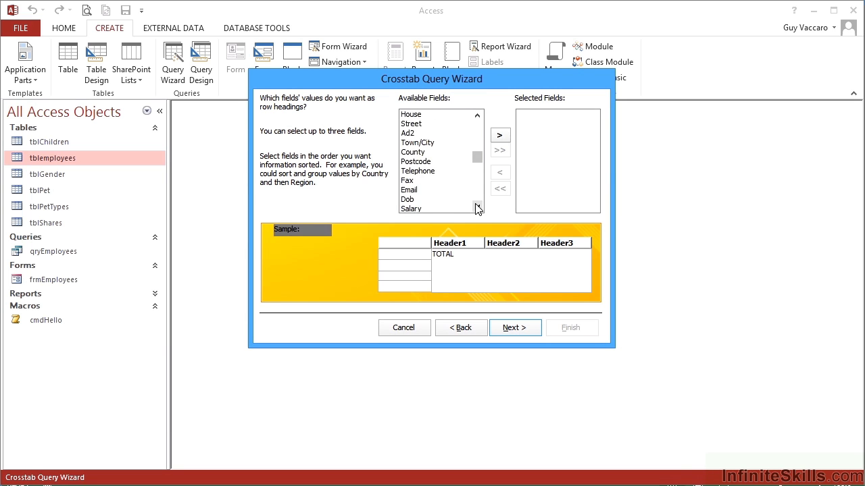
{"action": "left_click", "coordinate": [477, 207]}
{"action": "left_click", "coordinate": [477, 207]}
{"action": "left_click", "coordinate": [477, 207]}
{"action": "left_click", "coordinate": [422, 209]}
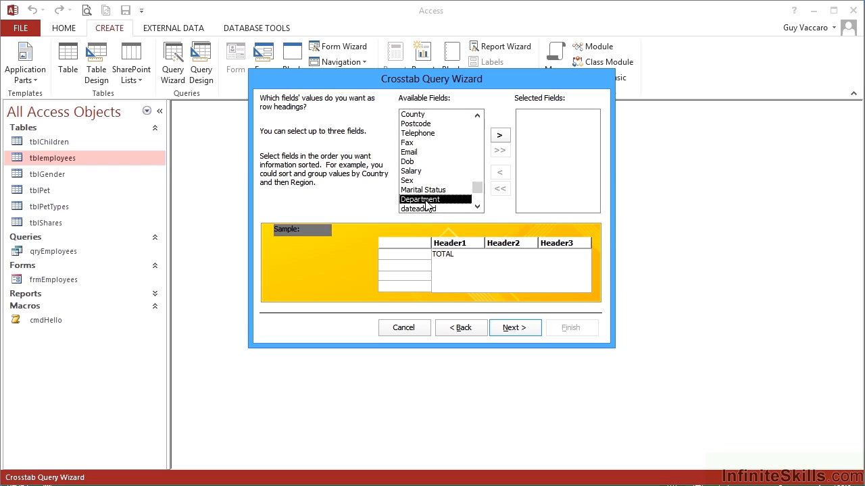
{"action": "left_click", "coordinate": [500, 137]}
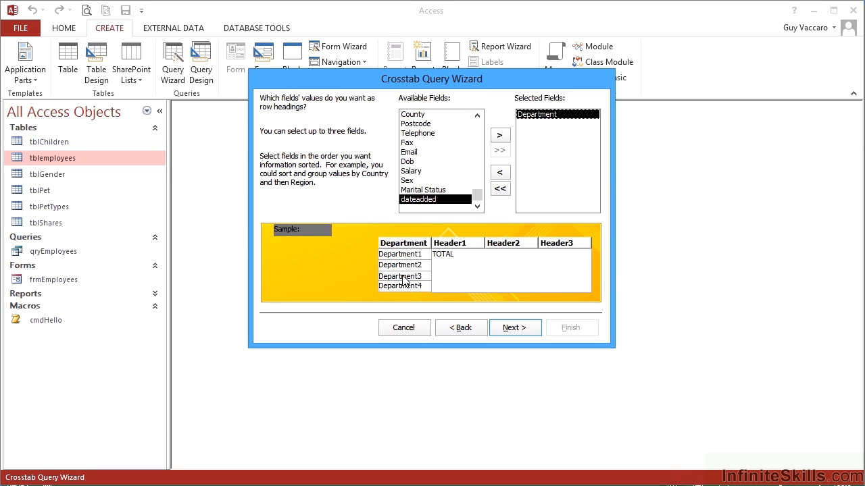
{"action": "left_click", "coordinate": [512, 329]}
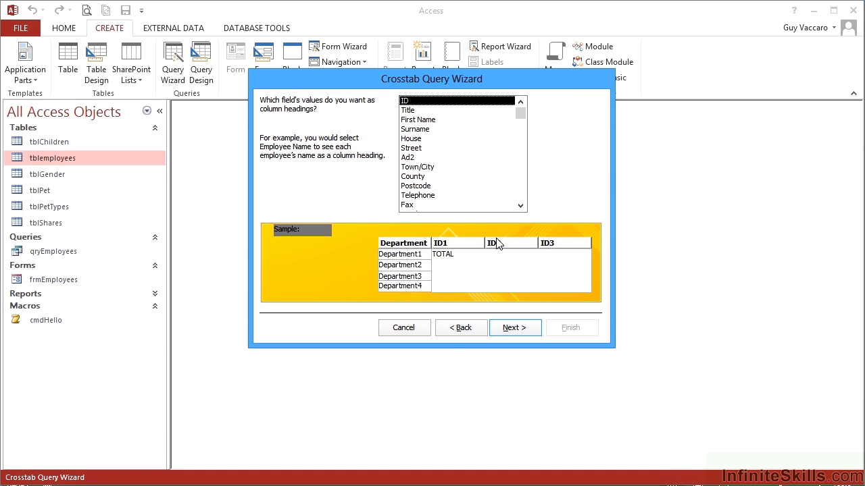
Use the County field as the column headings of the crosstab query.
{"action": "left_click", "coordinate": [520, 206]}
{"action": "left_click", "coordinate": [520, 206]}
{"action": "left_click", "coordinate": [520, 206]}
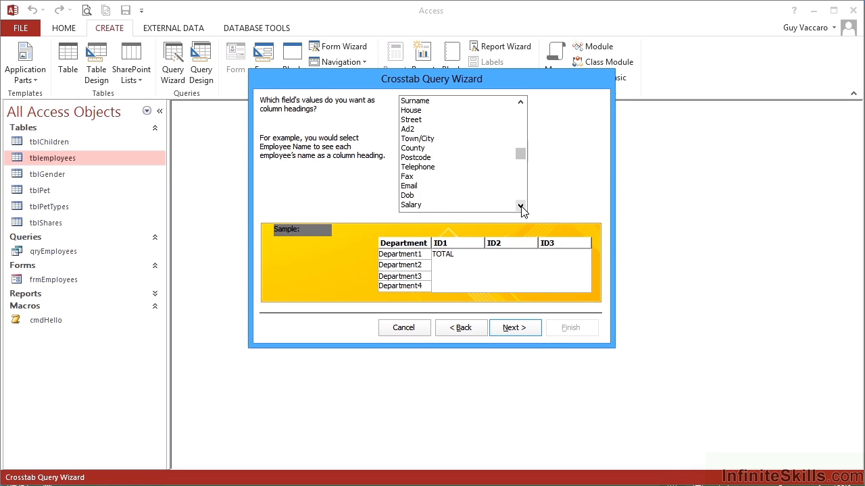
{"action": "left_click", "coordinate": [520, 206]}
{"action": "left_click", "coordinate": [521, 206]}
{"action": "left_click", "coordinate": [520, 206]}
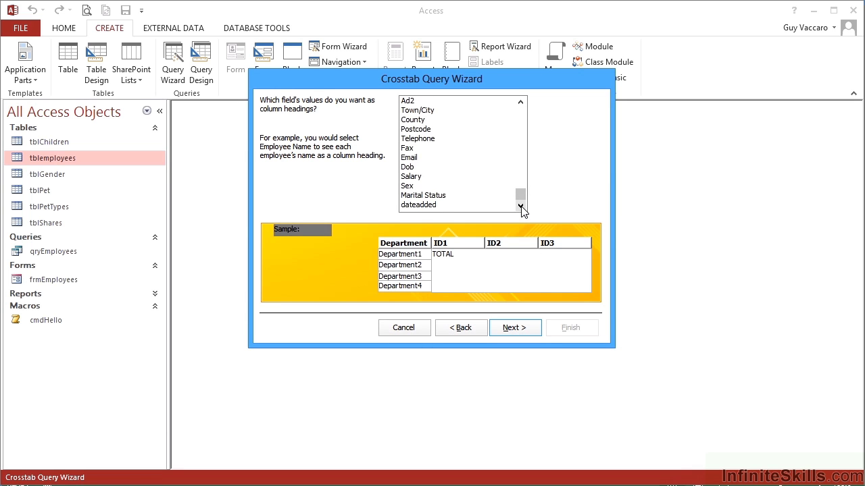
{"action": "left_click", "coordinate": [419, 120]}
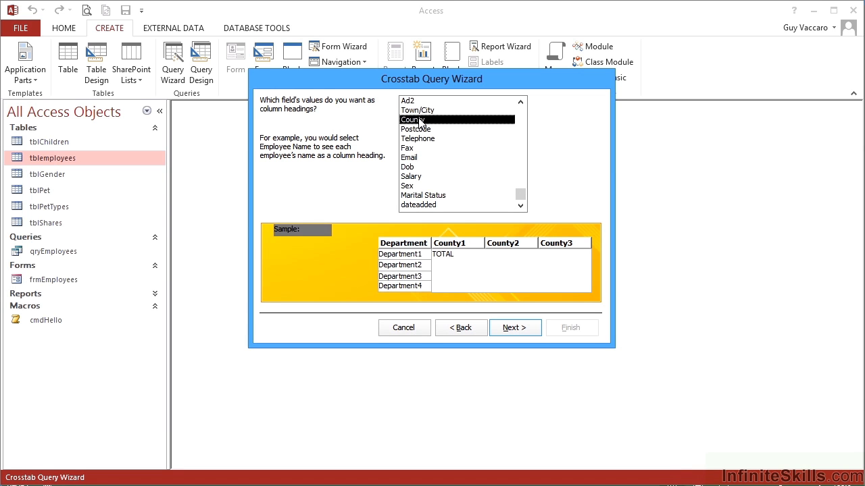
{"action": "left_click", "coordinate": [518, 327]}
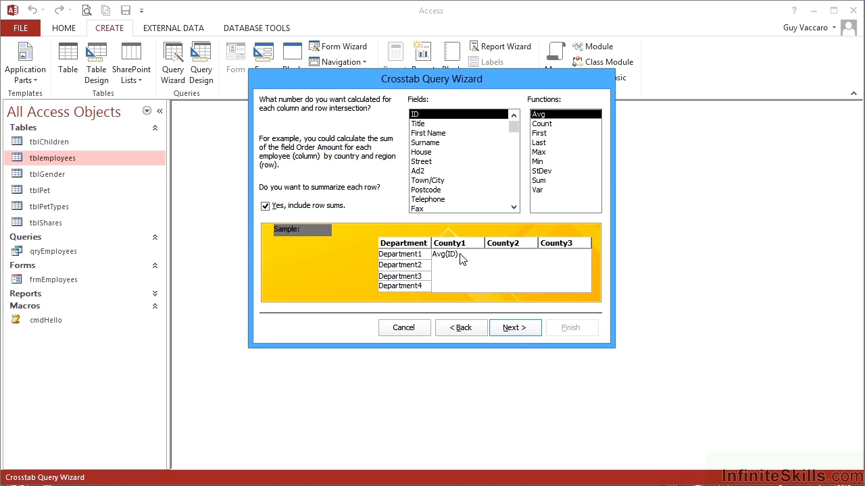
Calculate the Count of ID with row sums included, and finish the query under the name qryDepartmentCountyCount.
{"action": "left_click", "coordinate": [541, 124]}
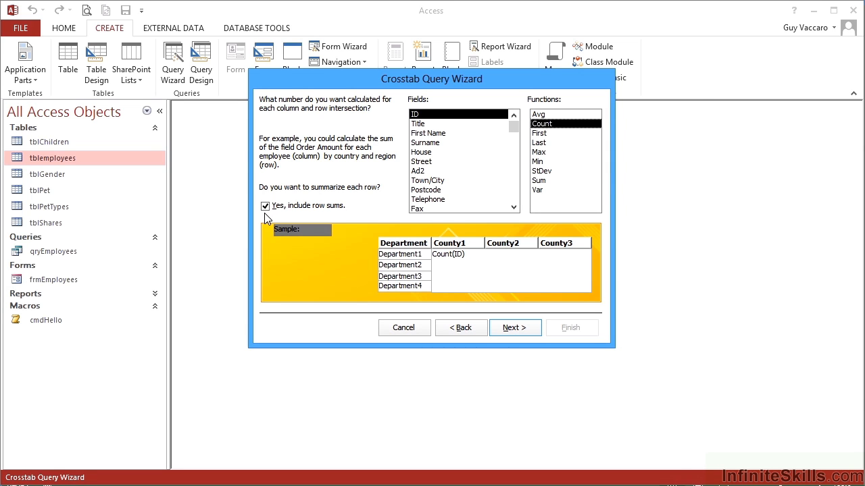
{"action": "left_click", "coordinate": [522, 329]}
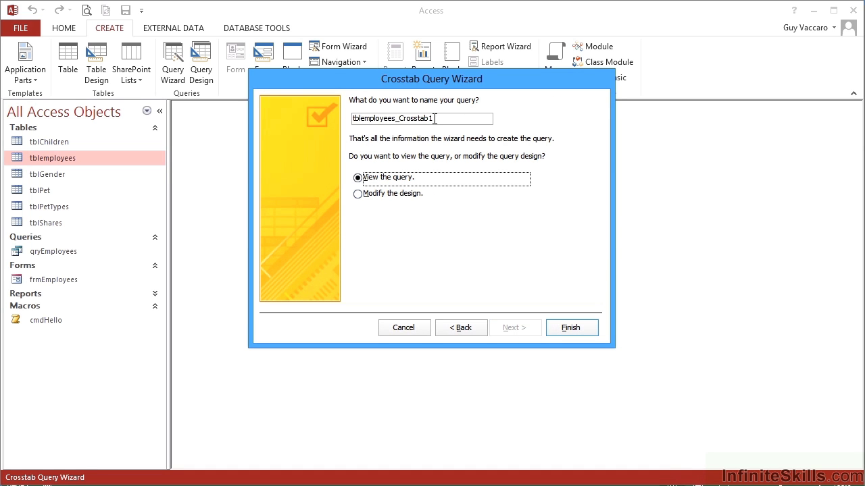
{"action": "left_click_drag", "start_coordinate": [443, 119], "coordinate": [310, 116]}
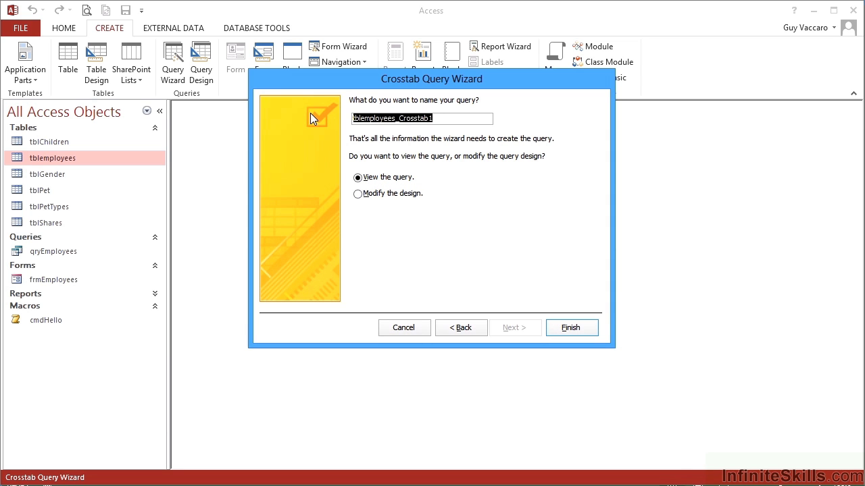
{"action": "type", "text": "qryDepa"}
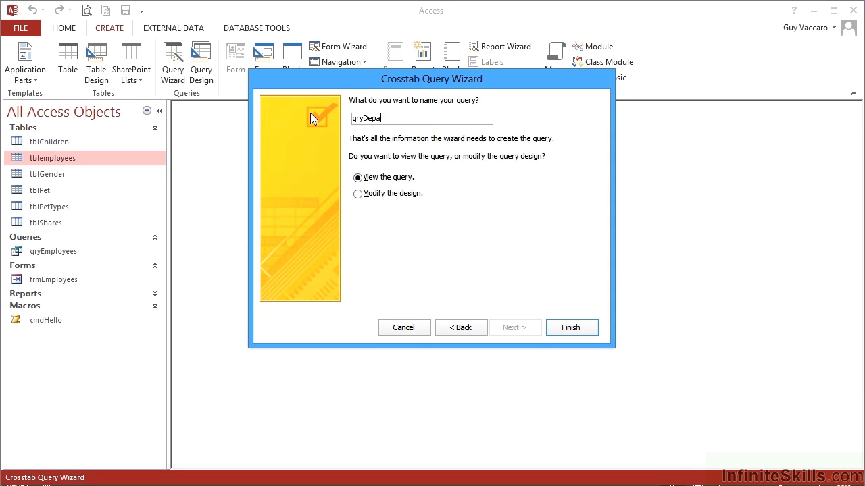
{"action": "type", "text": "rtmentCountyCount"}
{"action": "left_click", "coordinate": [573, 329]}
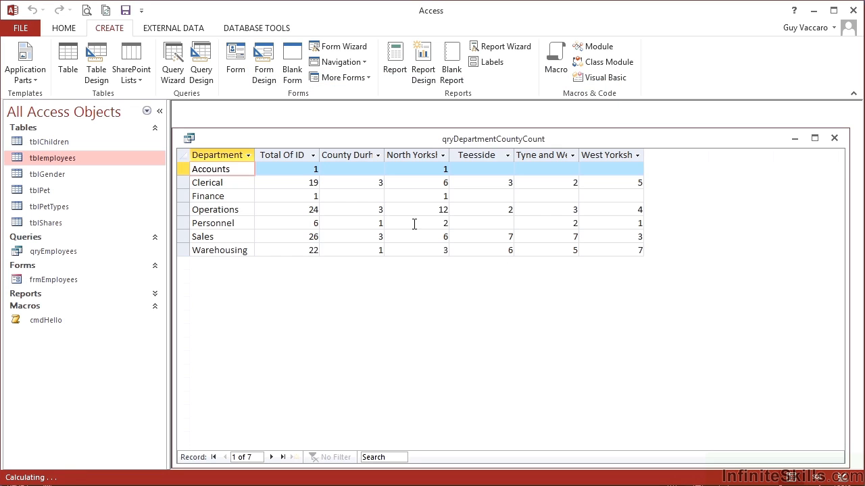
Fit the county columns from County Durham to West Yorkshire to their contents and review the counts per department.
{"action": "left_click_drag", "start_coordinate": [362, 154], "coordinate": [615, 171]}
{"action": "double_click", "coordinate": [642, 154]}
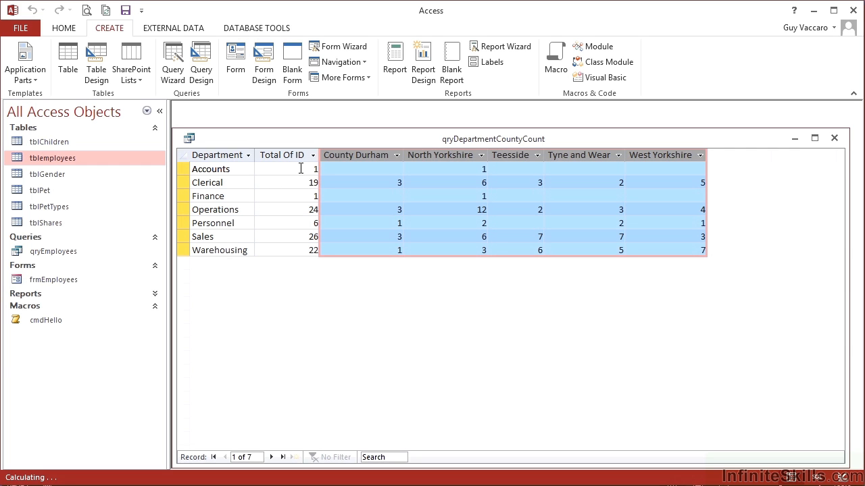
{"action": "left_click", "coordinate": [477, 169]}
{"action": "left_click", "coordinate": [265, 183]}
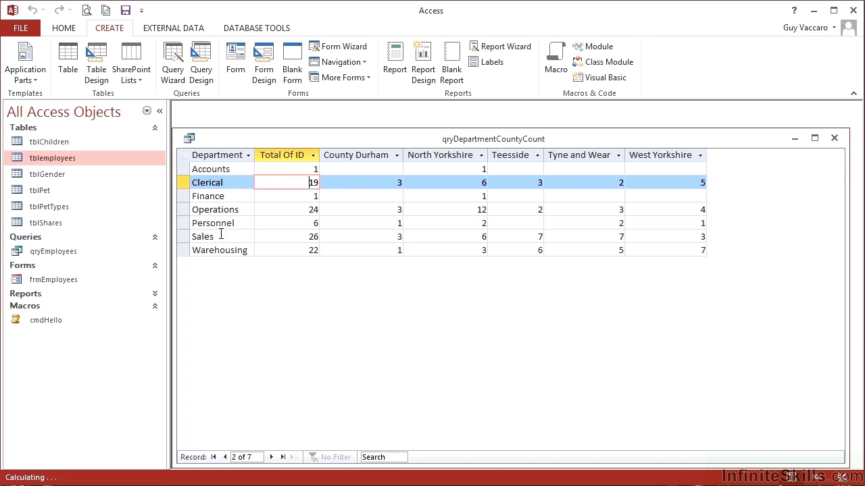
{"action": "left_click", "coordinate": [283, 198]}
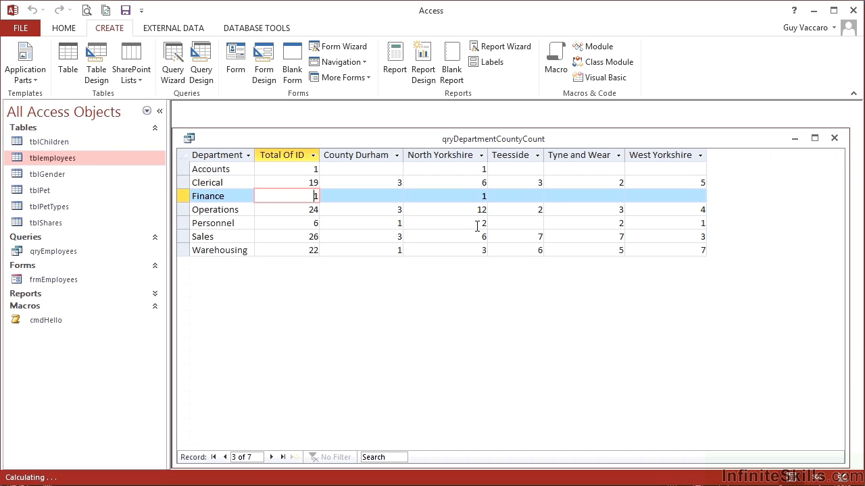
{"action": "left_click", "coordinate": [232, 240]}
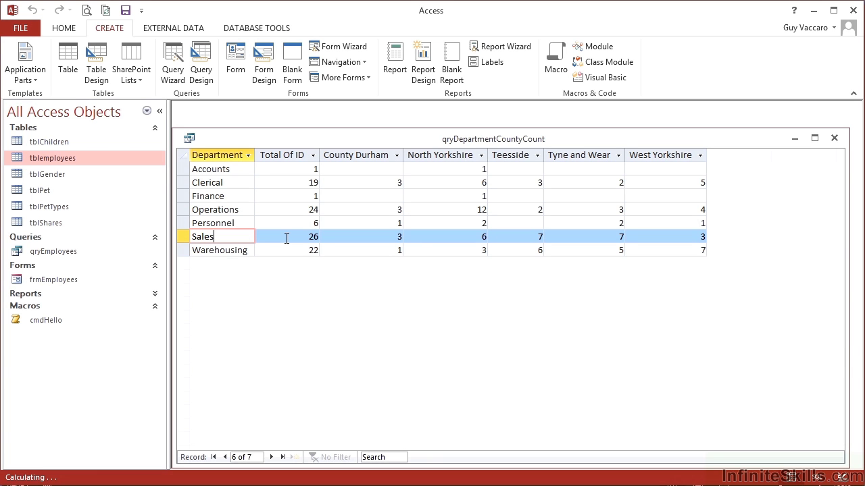
Start a second crosstab query with the wizard, again based on the tblemployees table.
{"action": "left_click", "coordinate": [173, 54]}
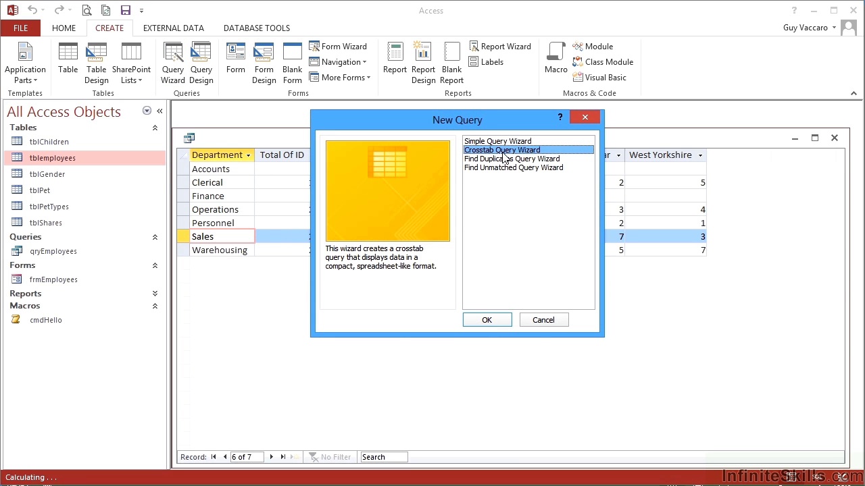
{"action": "left_click", "coordinate": [484, 320]}
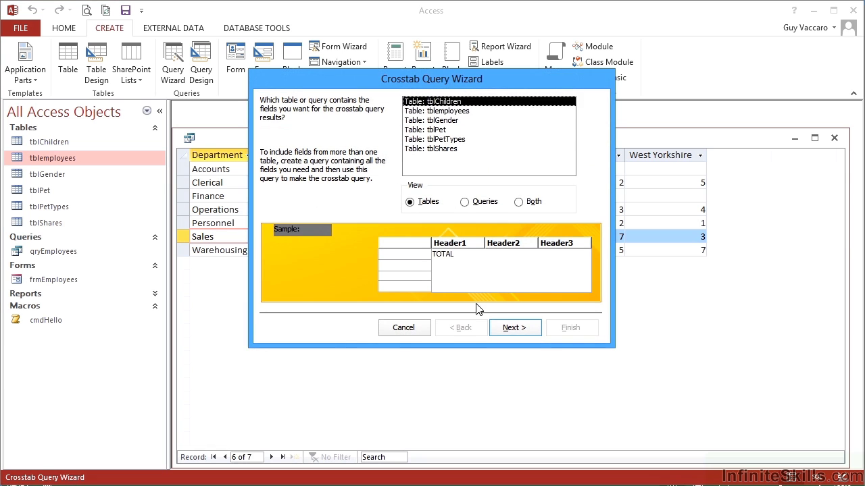
{"action": "left_click", "coordinate": [464, 112]}
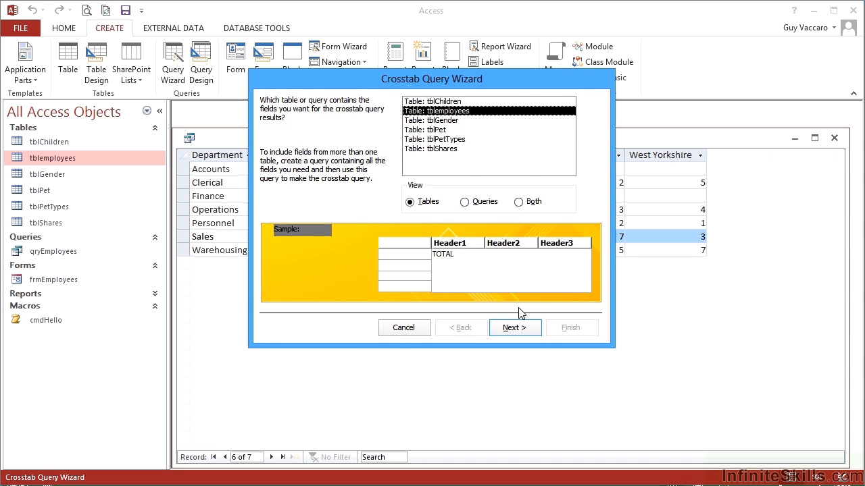
{"action": "left_click", "coordinate": [515, 327]}
Use the Marital Status field as the row headings of the second crosstab query.
{"action": "scroll", "coordinate": [481, 214], "scroll_direction": "down", "scroll_amount": 3}
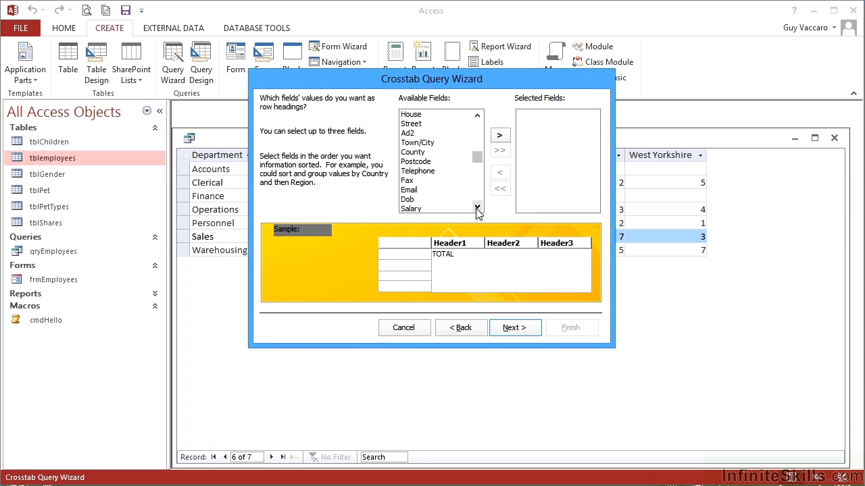
{"action": "left_click", "coordinate": [449, 200]}
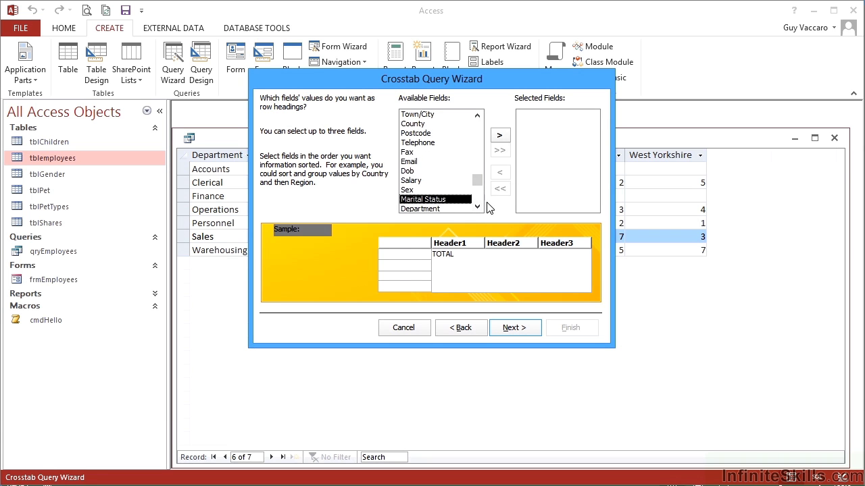
{"action": "left_click", "coordinate": [500, 136]}
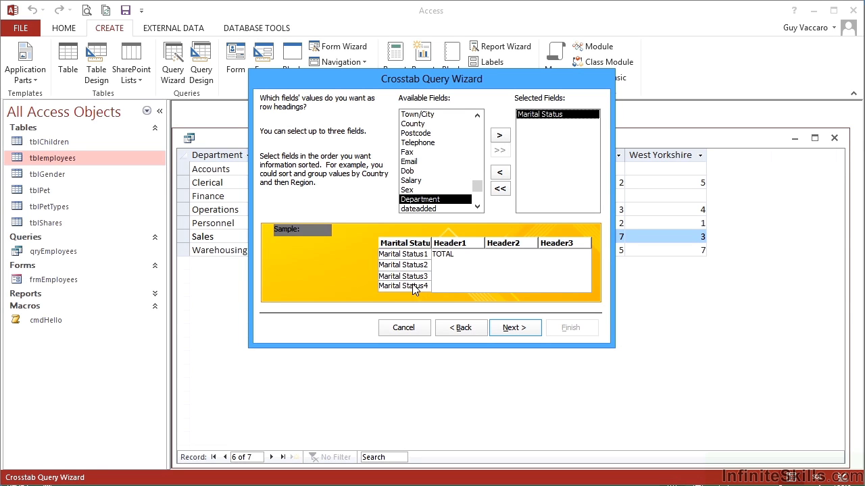
{"action": "left_click", "coordinate": [523, 328]}
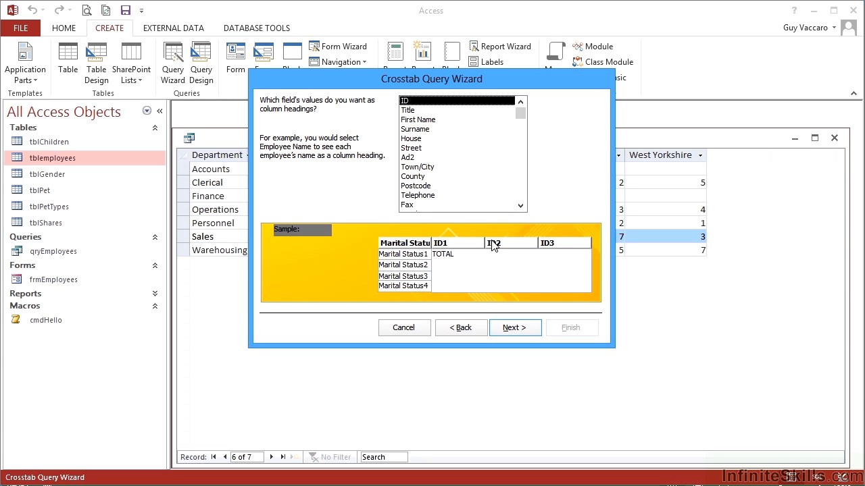
Use the Sex field as the column headings of the crosstab query.
{"action": "left_click", "coordinate": [520, 206]}
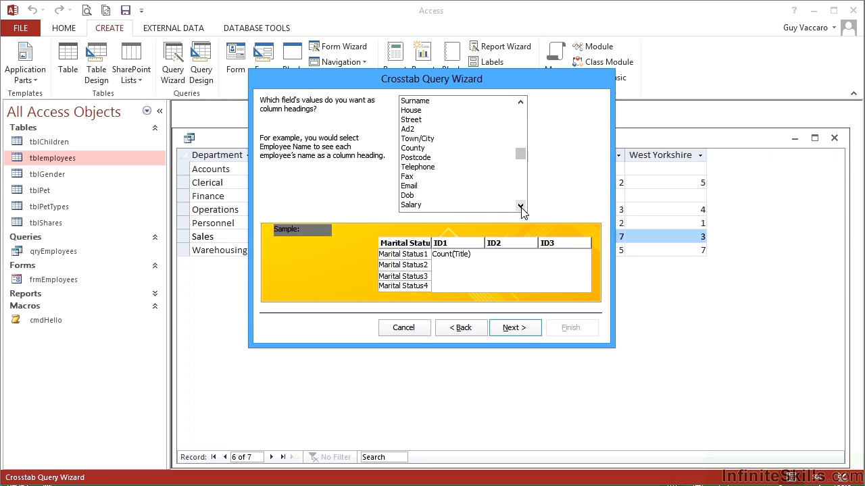
{"action": "left_click", "coordinate": [429, 196]}
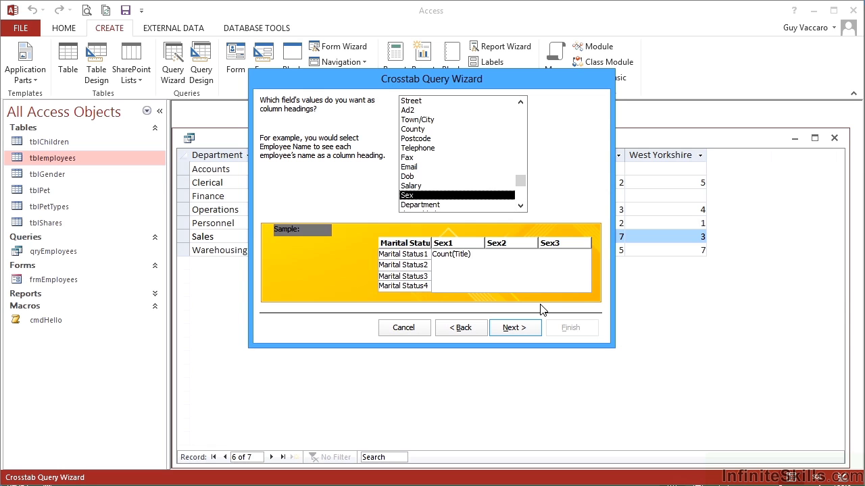
{"action": "left_click", "coordinate": [512, 327]}
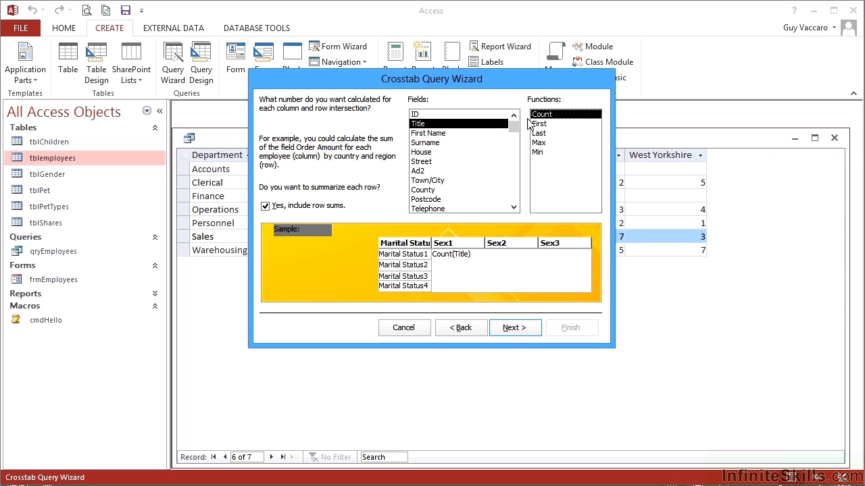
Calculate the Sum of the Salary field for each intersection, with row sums included.
{"action": "left_click", "coordinate": [448, 116]}
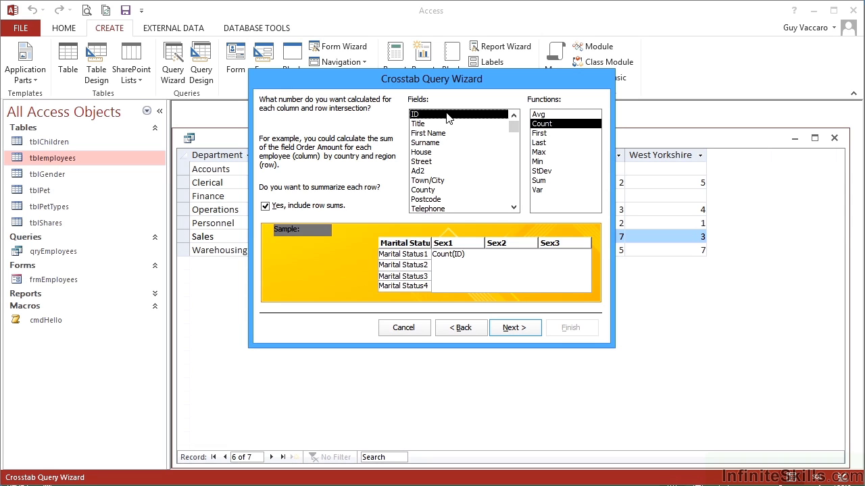
{"action": "left_click", "coordinate": [513, 207]}
{"action": "left_click", "coordinate": [513, 207]}
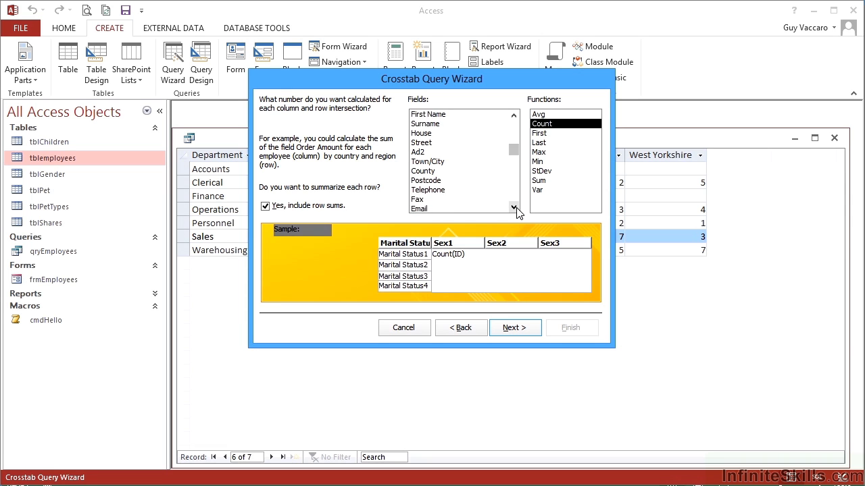
{"action": "left_click", "coordinate": [514, 208]}
{"action": "left_click", "coordinate": [513, 208]}
{"action": "left_click", "coordinate": [513, 207]}
{"action": "left_click", "coordinate": [423, 200]}
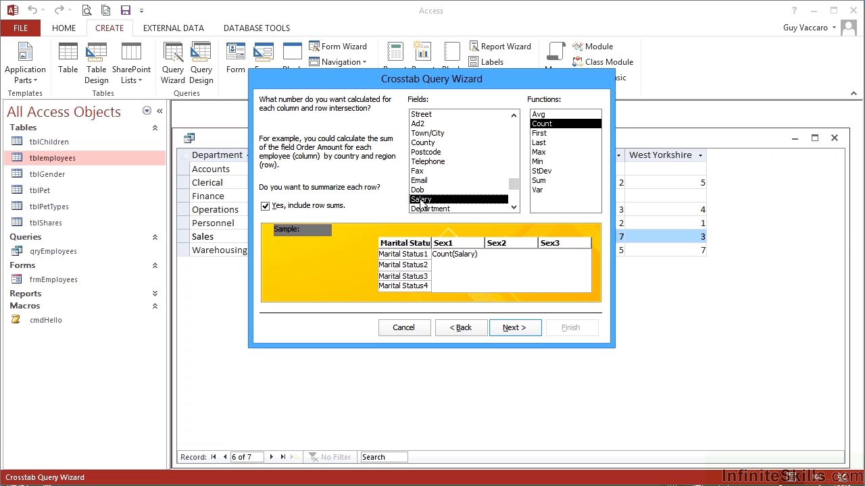
{"action": "left_click", "coordinate": [537, 180]}
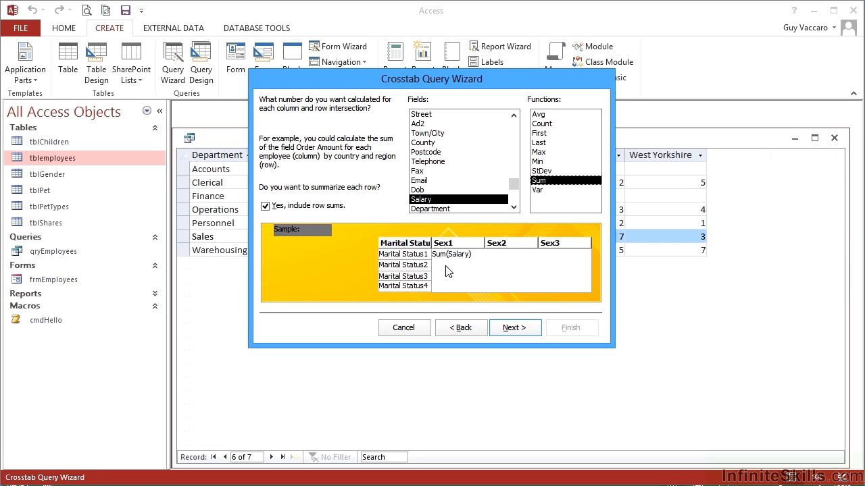
{"action": "left_click", "coordinate": [519, 332]}
Name the query qryMaritalStatusGenderSalary and finish the wizard, opening the query for viewing.
{"action": "double_click", "coordinate": [454, 118]}
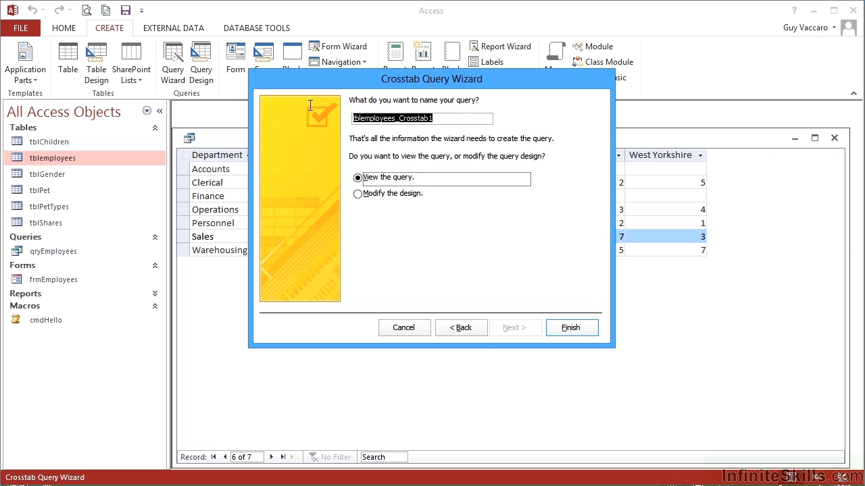
{"action": "type", "text": "qryMaritalStatus"}
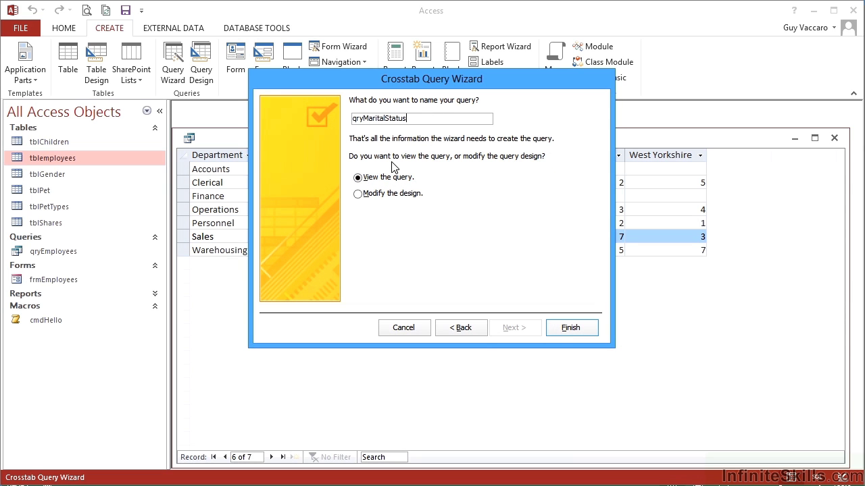
{"action": "type", "text": "GenderSalary"}
{"action": "left_click", "coordinate": [568, 327]}
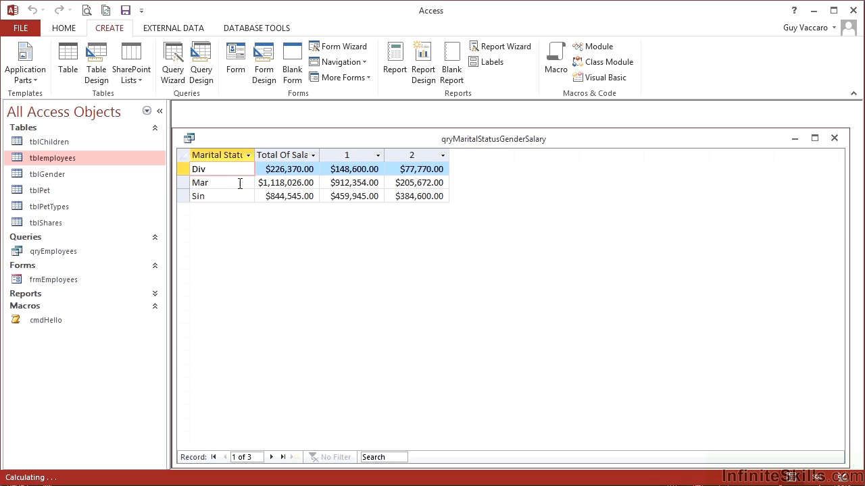
Widen the Total Of Salary column until its full heading fits, and review the salary sums per sex.
{"action": "left_click", "coordinate": [301, 154]}
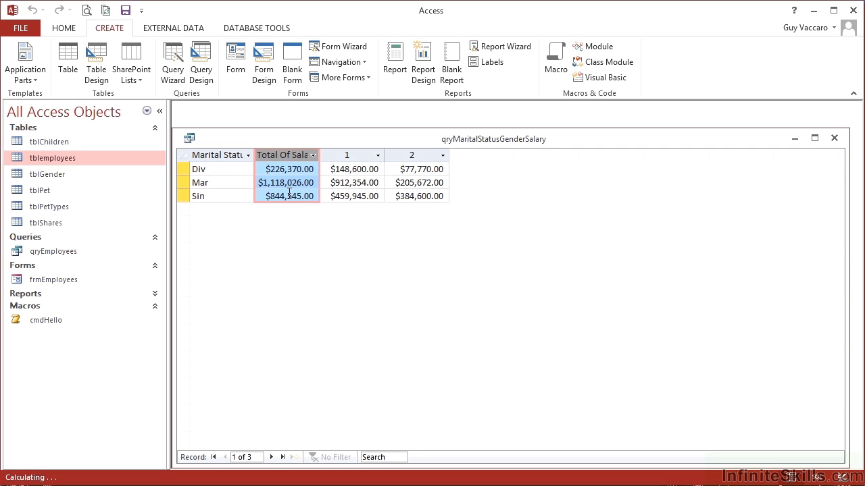
{"action": "left_click_drag", "start_coordinate": [320, 156], "coordinate": [361, 178]}
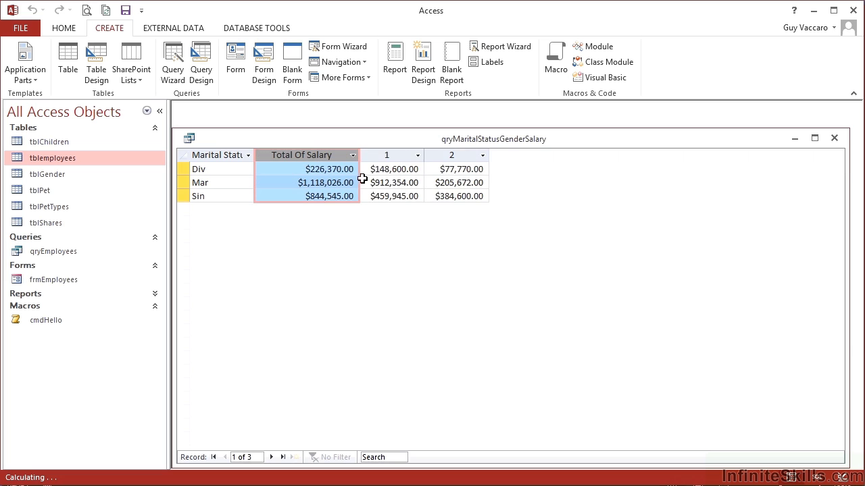
{"action": "left_click", "coordinate": [422, 168]}
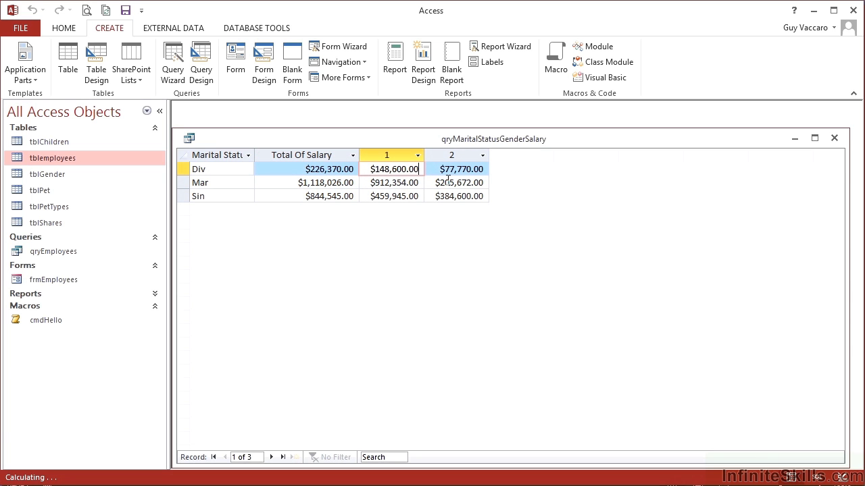